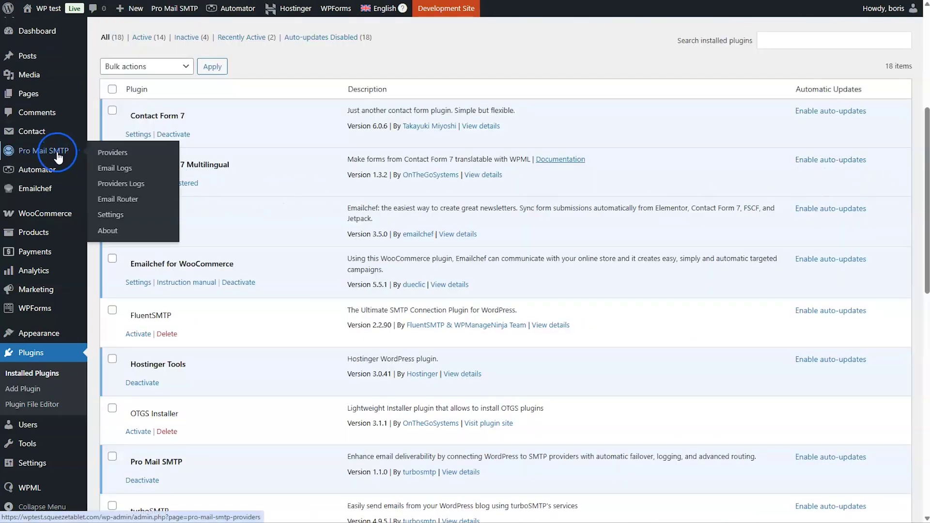
Start adding a TurboSMTP provider in Pro Mail SMTP and label the connection "Turbo"
{"action": "left_click", "coordinate": [58, 156]}
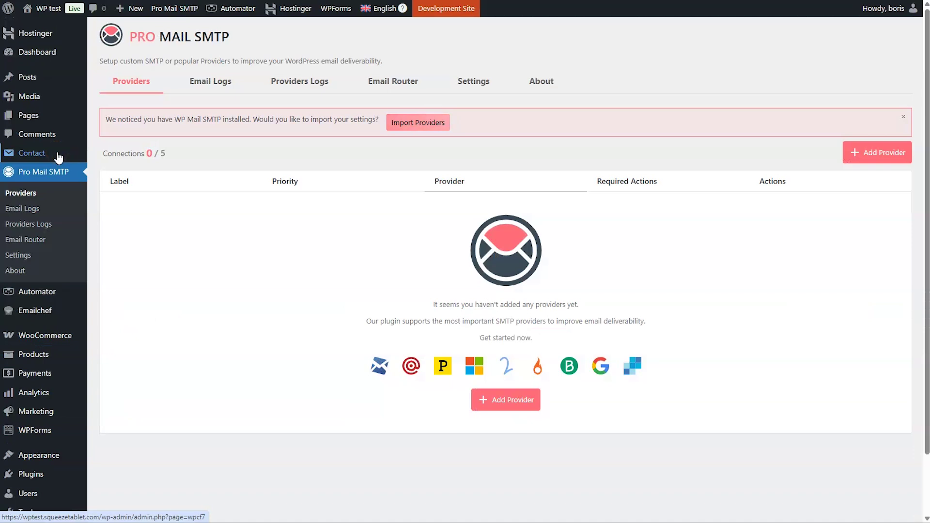
{"action": "left_click", "coordinate": [504, 401]}
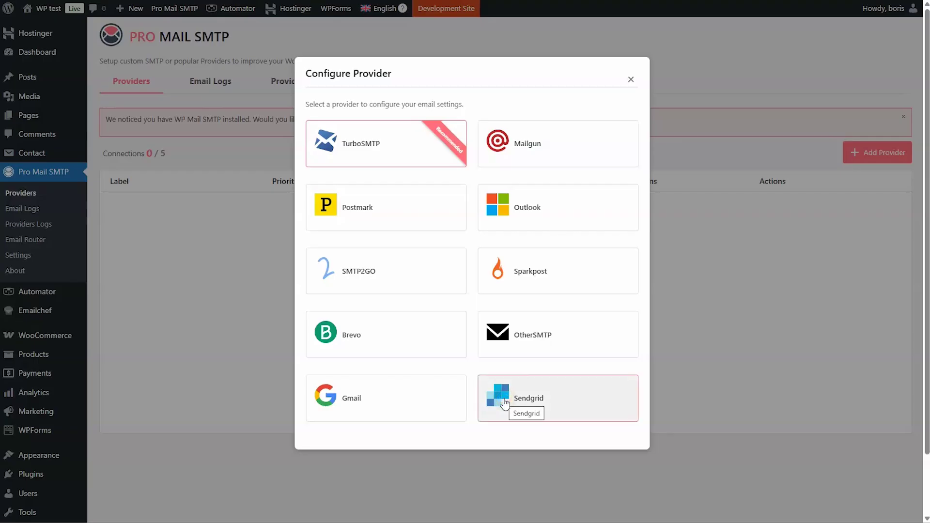
{"action": "left_click", "coordinate": [387, 144]}
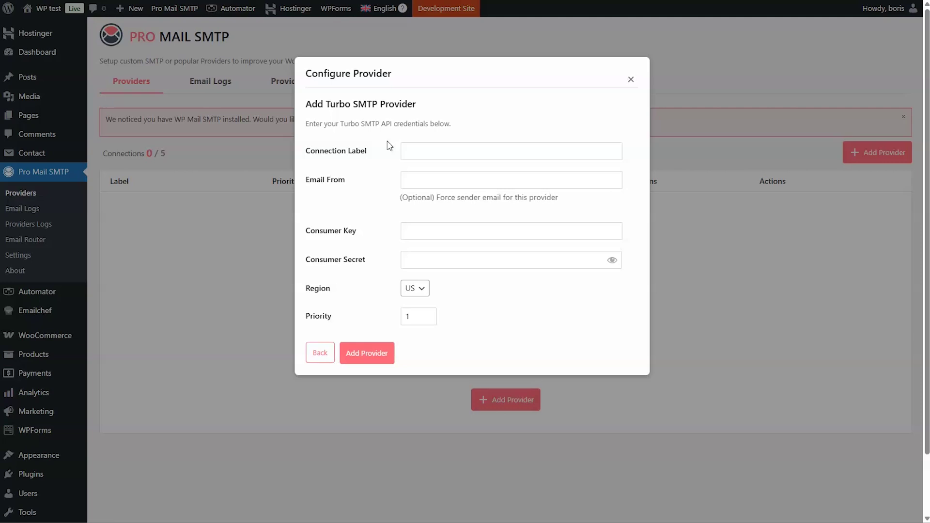
{"action": "left_click", "coordinate": [413, 150]}
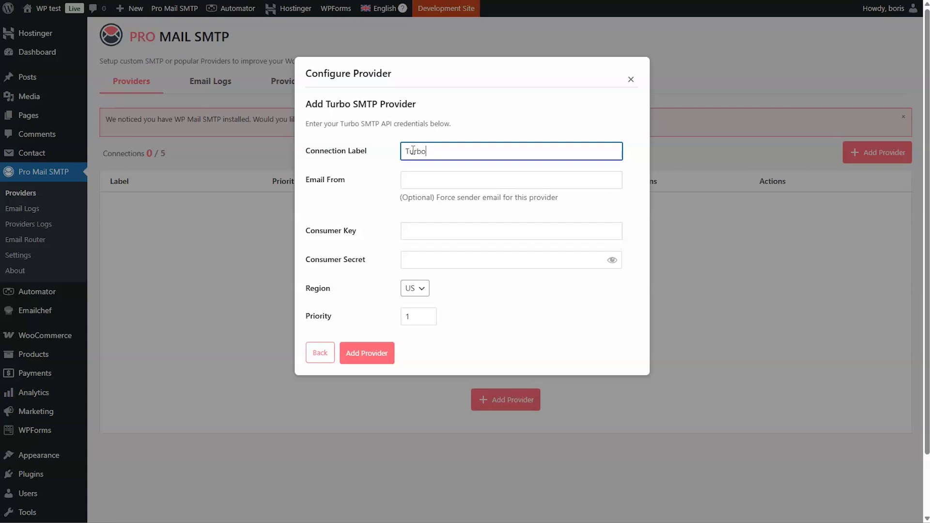
{"action": "left_click", "coordinate": [444, 159]}
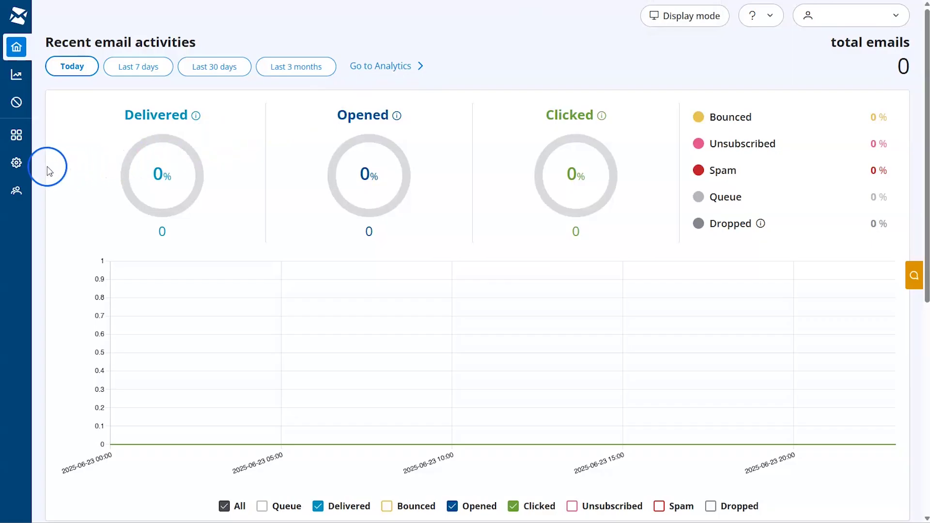
In the turboSMTP dashboard, generate a new API key named "WP connection"
{"action": "left_click", "coordinate": [53, 165]}
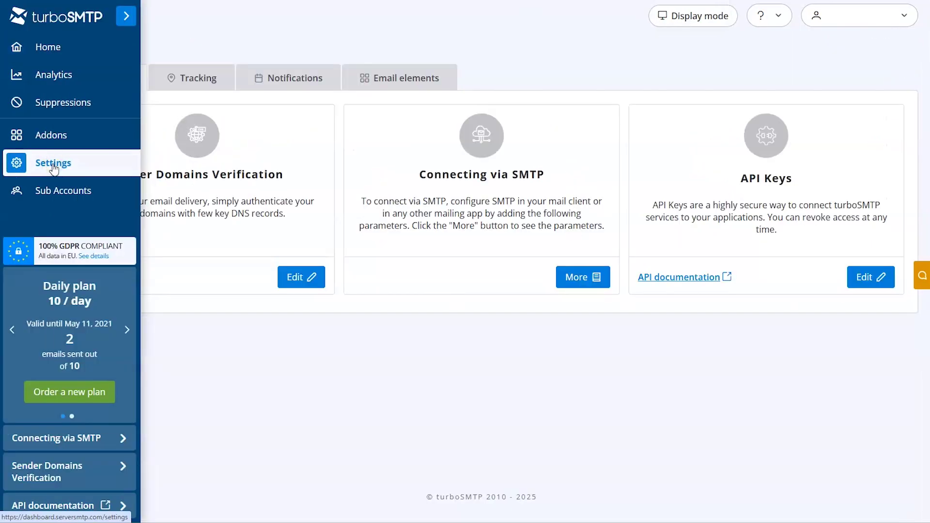
{"action": "left_click", "coordinate": [864, 276]}
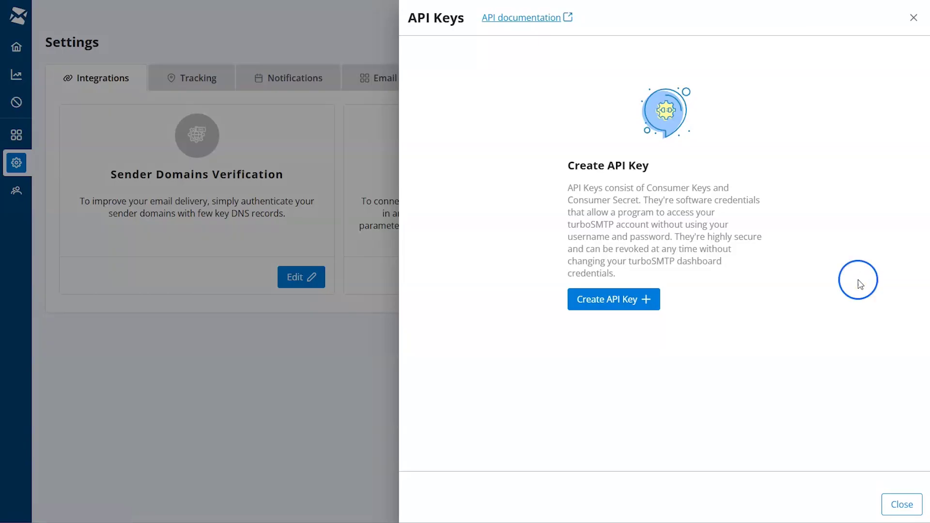
{"action": "left_click", "coordinate": [604, 304]}
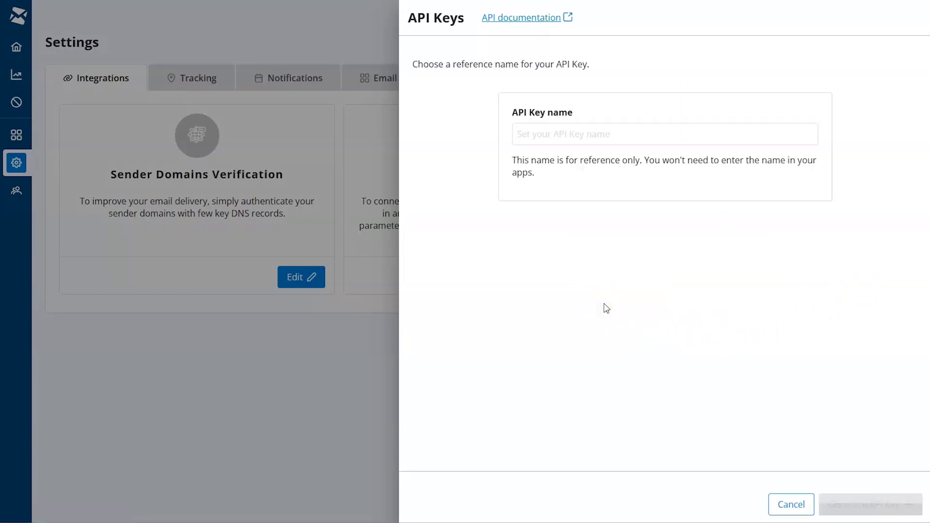
{"action": "left_click", "coordinate": [520, 137]}
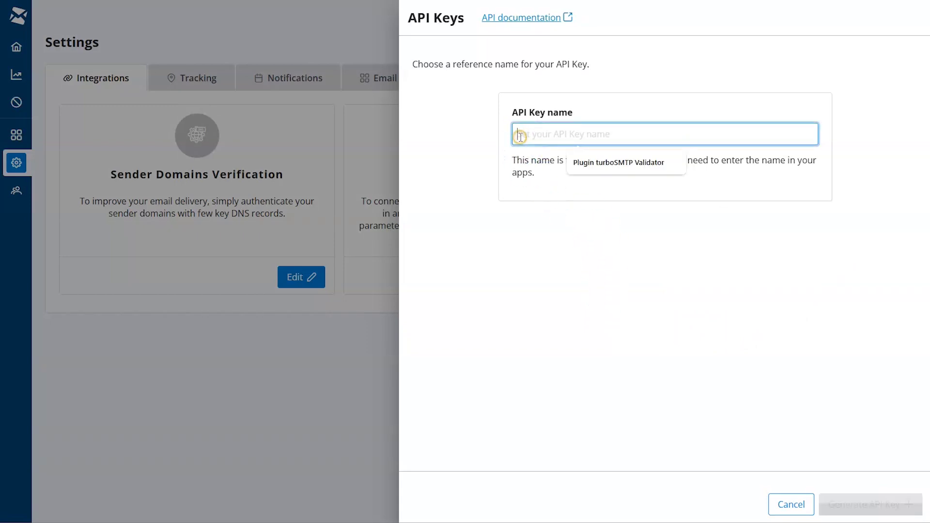
{"action": "type", "text": "WP connection"}
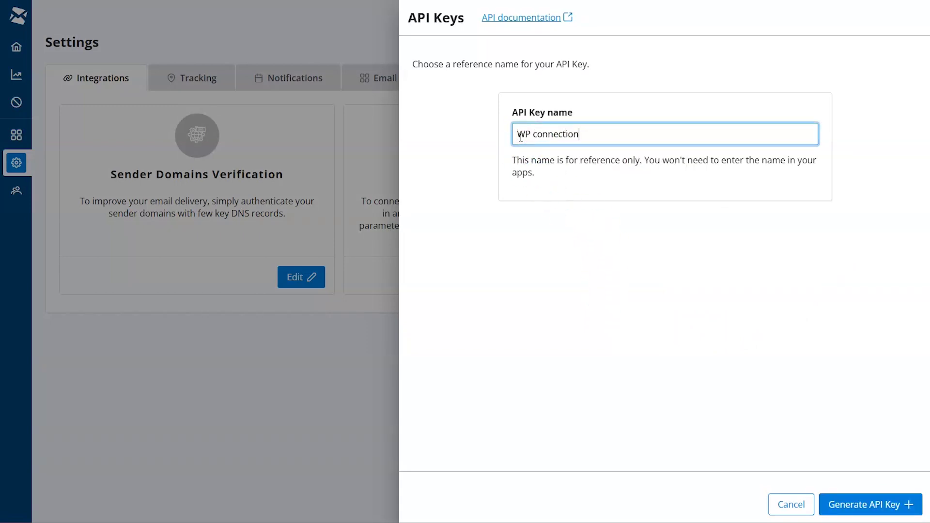
{"action": "left_click", "coordinate": [872, 506]}
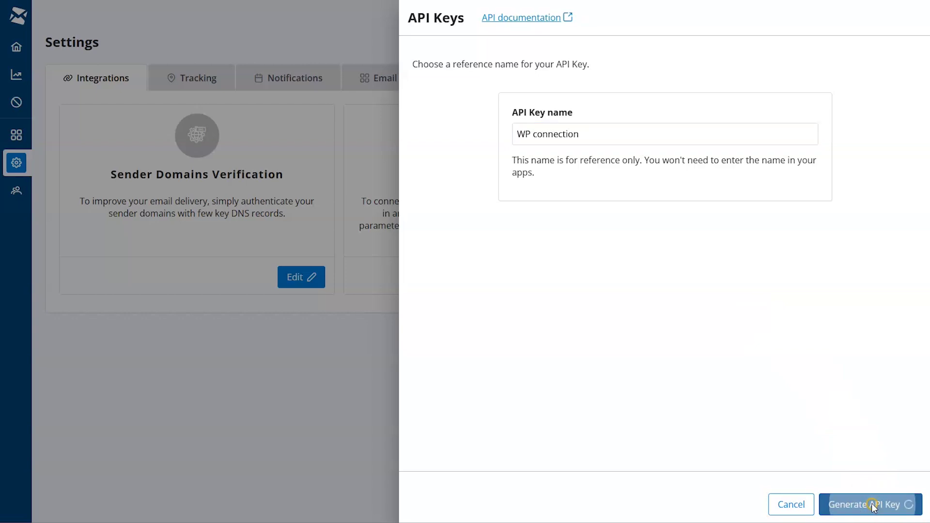
Copy the generated consumer key from turboSMTP and paste it into the provider's Consumer Key field in WordPress
{"action": "left_click", "coordinate": [574, 226]}
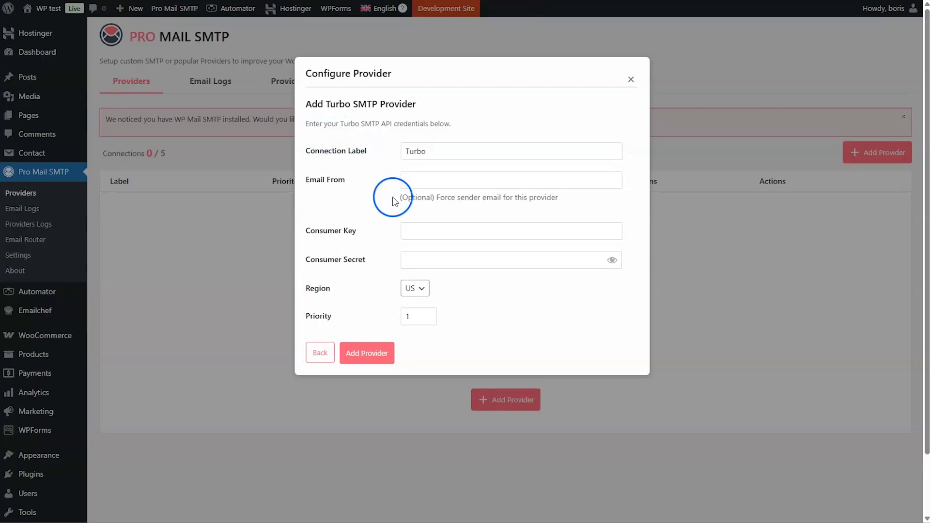
{"action": "left_click", "coordinate": [415, 232]}
{"action": "key", "text": "ctrl+v"}
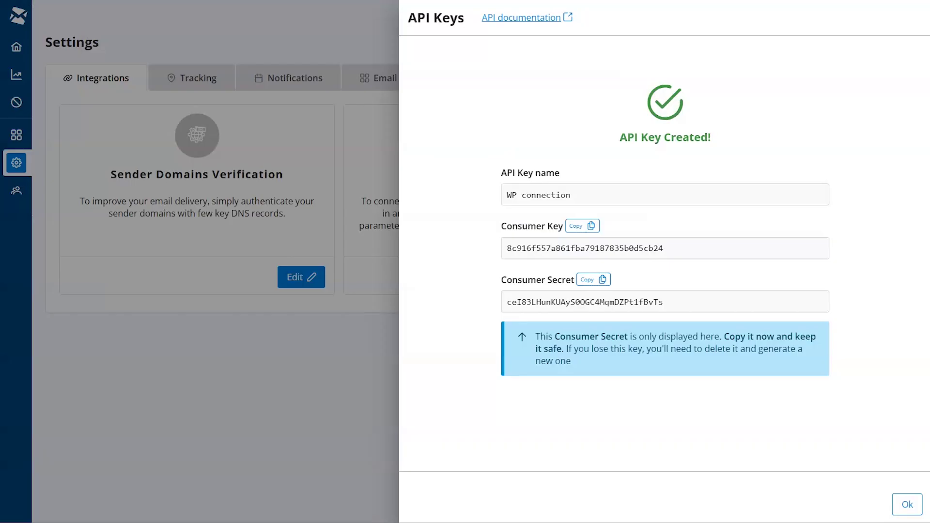
Copy the consumer secret, keep a copy of it in Notepad, and close the created API key's details in turboSMTP
{"action": "left_click", "coordinate": [592, 281]}
{"action": "left_click", "coordinate": [673, 510]}
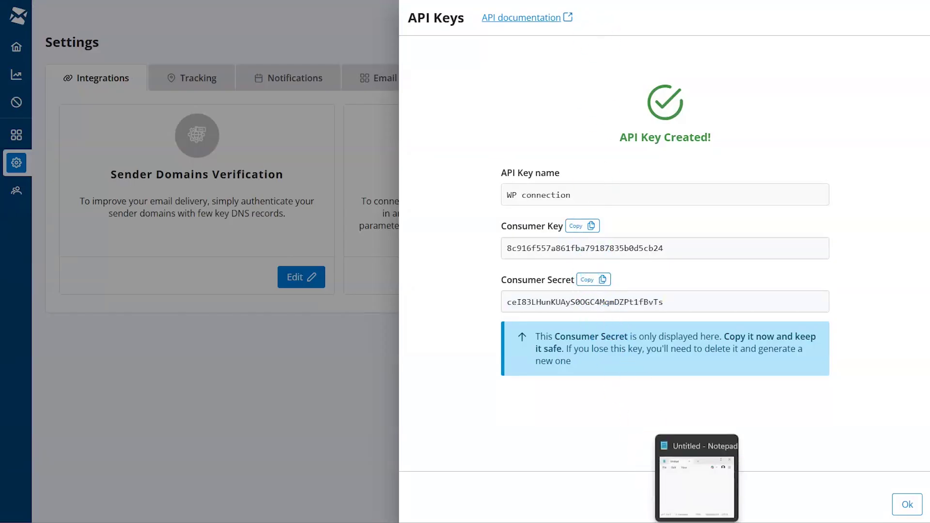
{"action": "key", "text": "ctrl+v"}
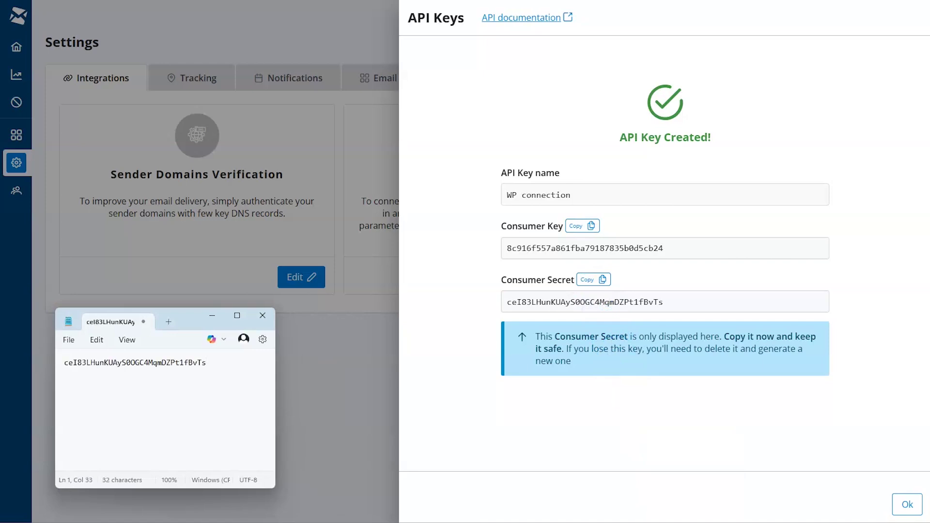
{"action": "left_click", "coordinate": [211, 316]}
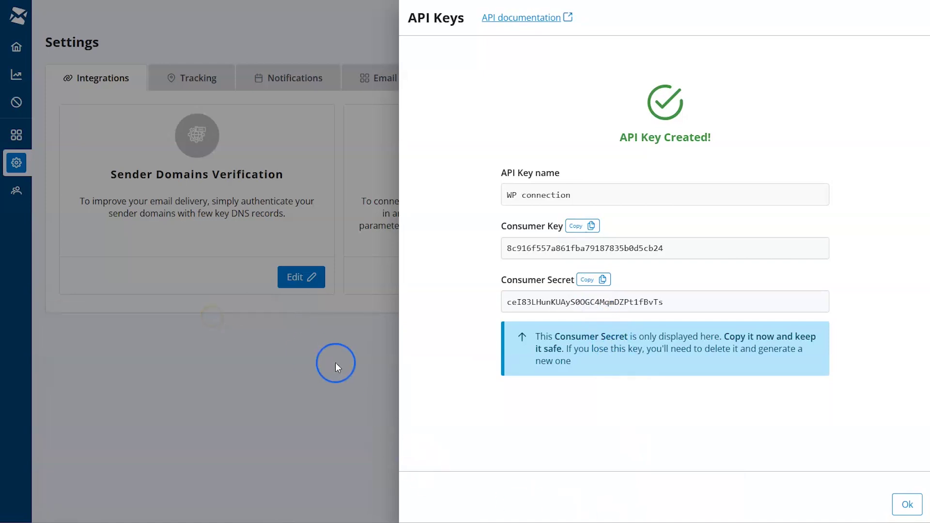
{"action": "left_click", "coordinate": [907, 502]}
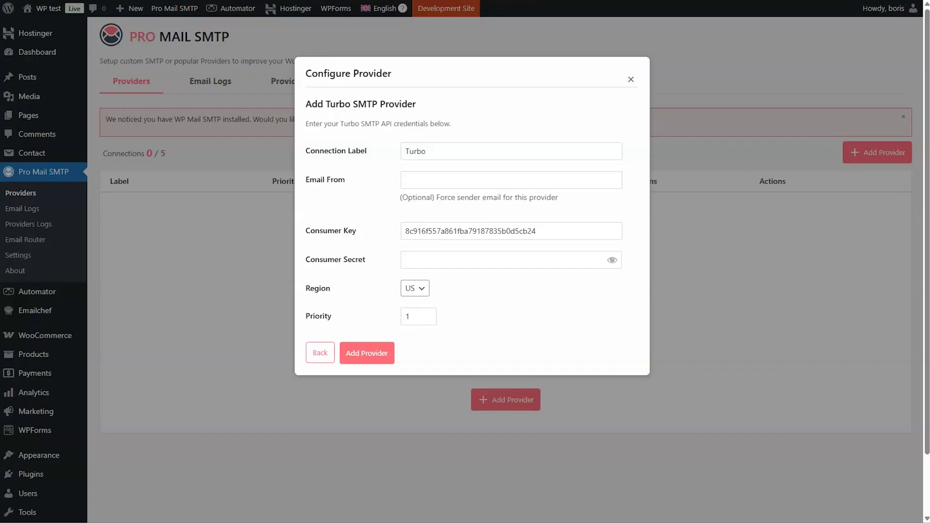
Back in WordPress, paste the consumer secret into the TurboSMTP provider, set its region to EU and add the provider
{"action": "left_click", "coordinate": [417, 260]}
{"action": "key", "text": "ctrl+v"}
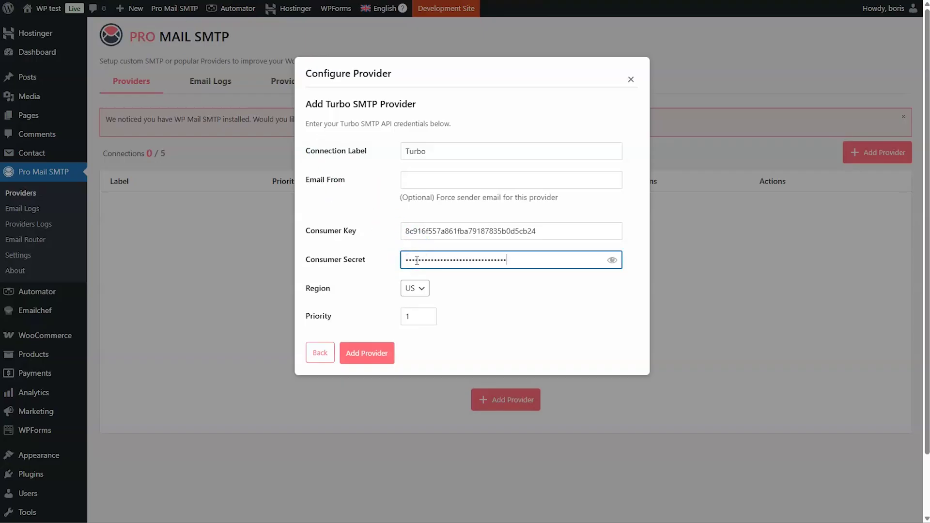
{"action": "left_click", "coordinate": [423, 289]}
{"action": "left_click", "coordinate": [416, 320]}
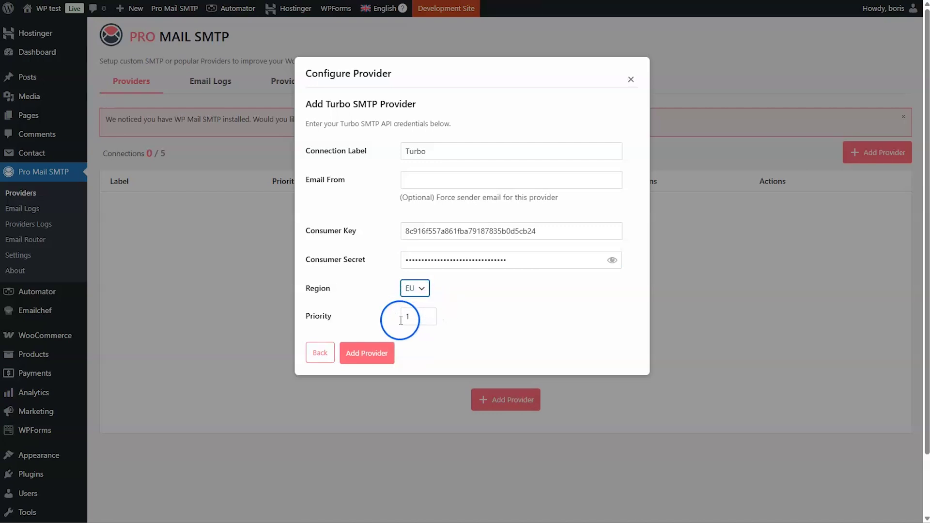
{"action": "left_click", "coordinate": [372, 358]}
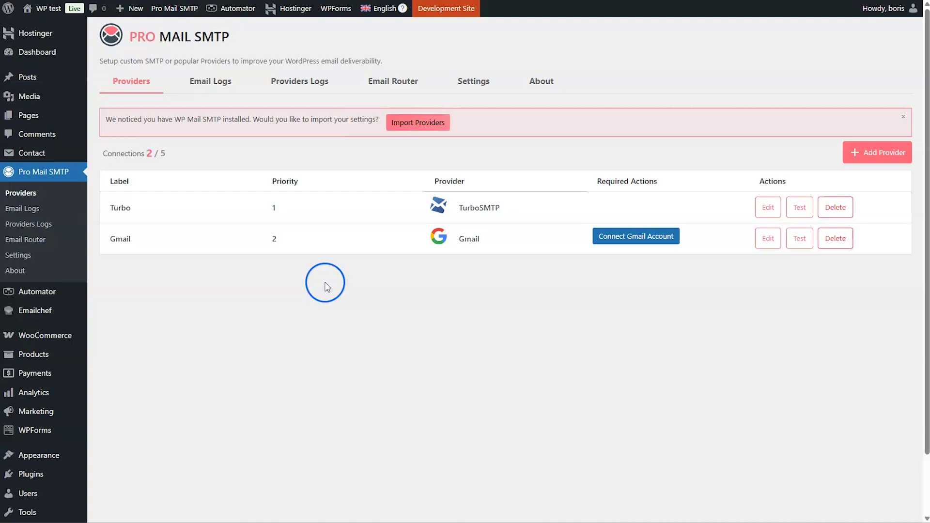
Review the plugin's force sender, email summary, fallback mail and data management settings
{"action": "left_click", "coordinate": [475, 81]}
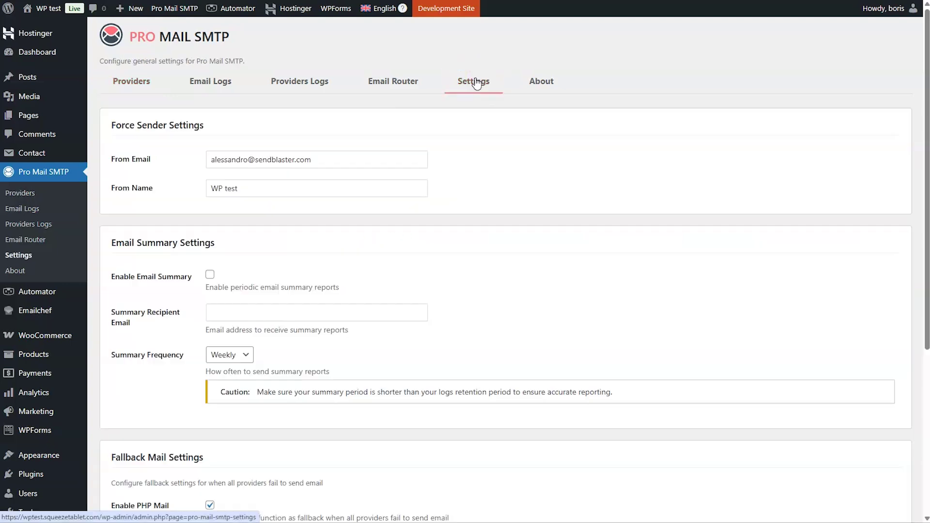
{"action": "scroll", "coordinate": [512, 213], "scroll_direction": "down", "scroll_amount": 3}
{"action": "scroll", "coordinate": [512, 213], "scroll_direction": "down", "scroll_amount": 2}
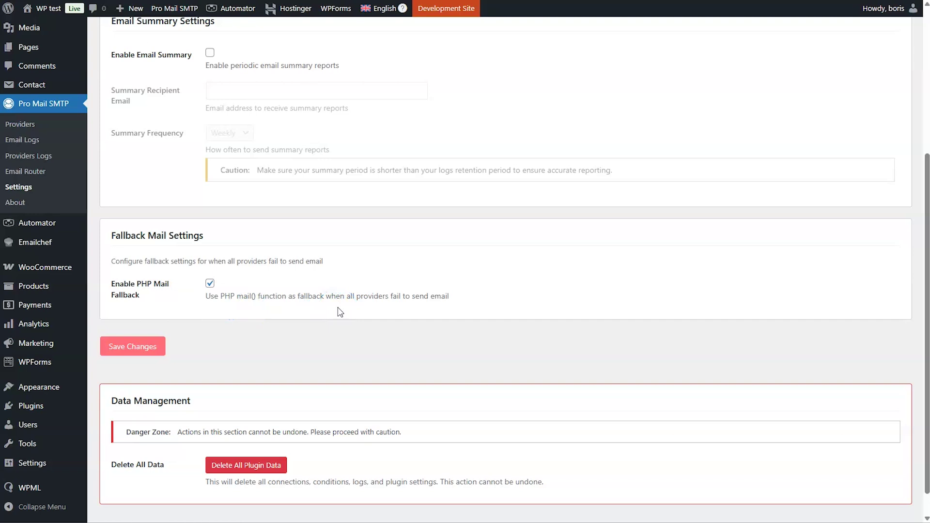
{"action": "scroll", "coordinate": [340, 312], "scroll_direction": "up", "scroll_amount": 5}
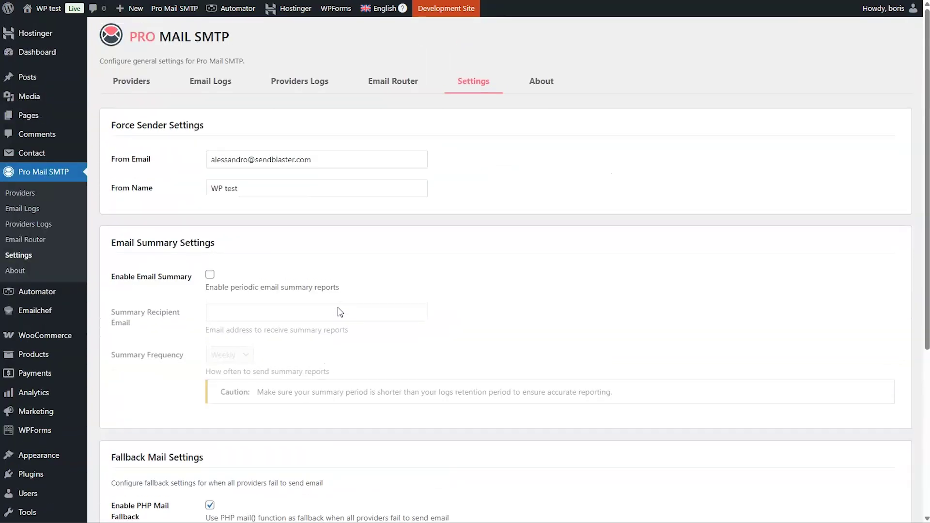
Create a new email router condition labelled "Contact form"
{"action": "left_click", "coordinate": [393, 82]}
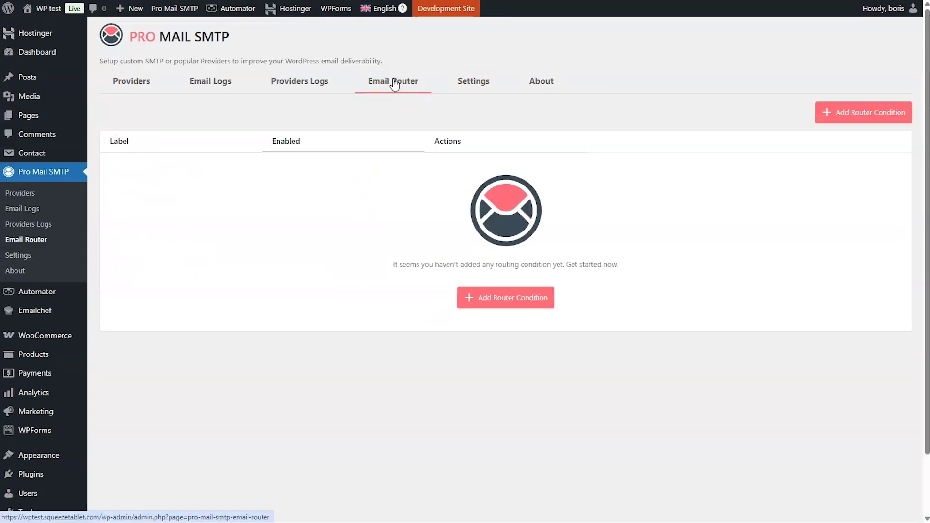
{"action": "left_click", "coordinate": [508, 300]}
{"action": "left_click", "coordinate": [166, 218]}
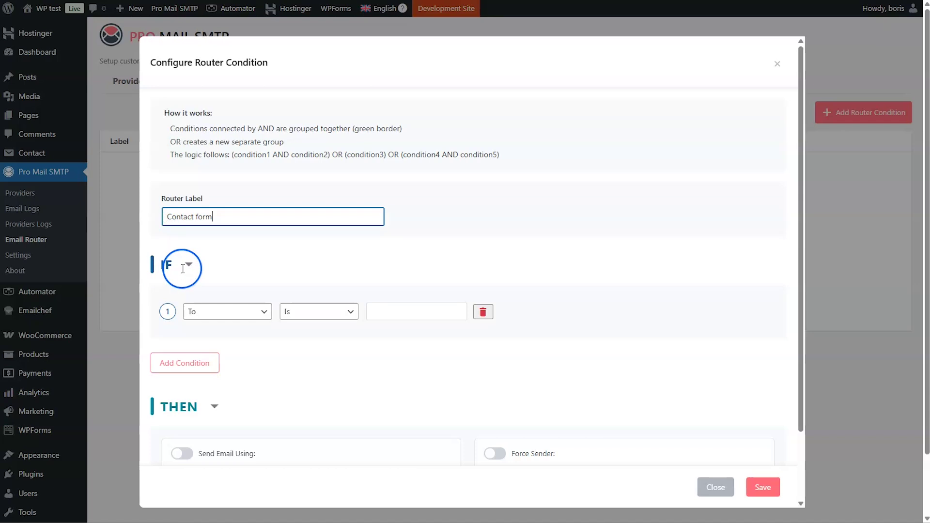
Set the router's IF condition to Source App is Contact Form 7
{"action": "left_click", "coordinate": [266, 313]}
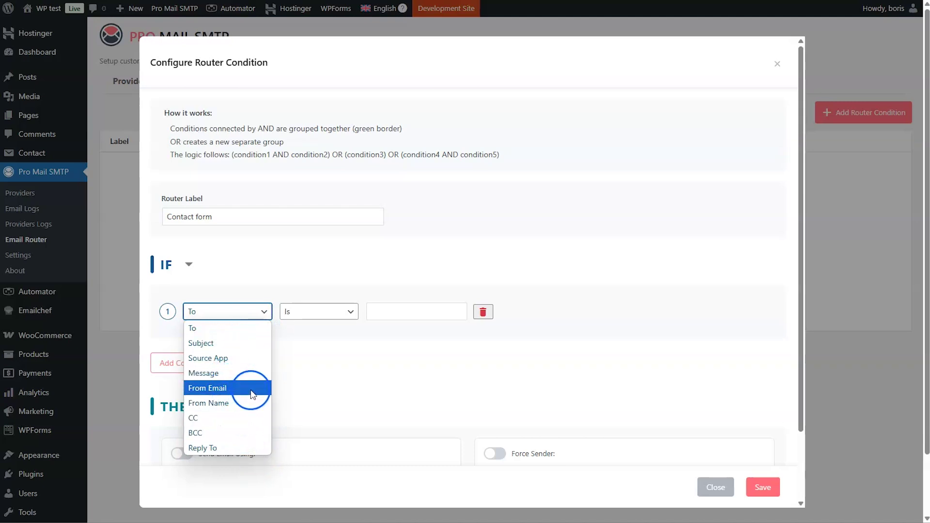
{"action": "left_click", "coordinate": [229, 359]}
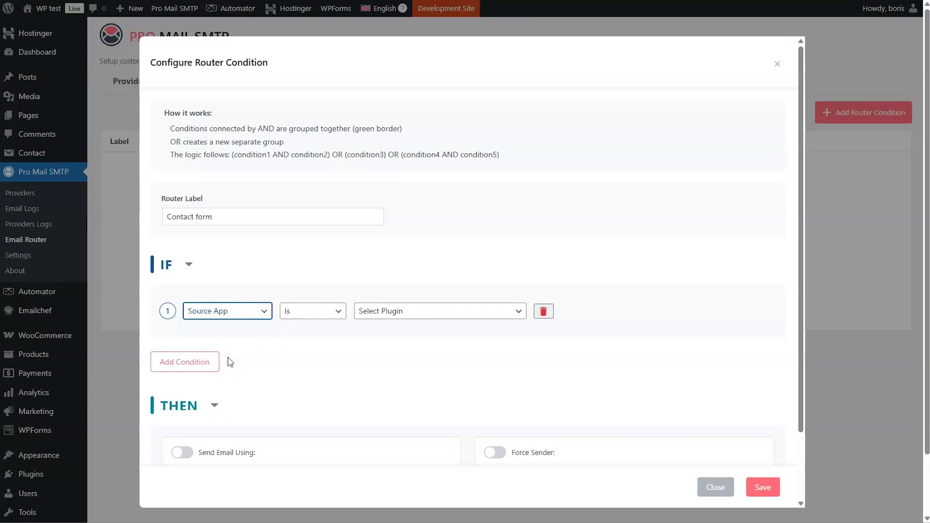
{"action": "left_click", "coordinate": [517, 312]}
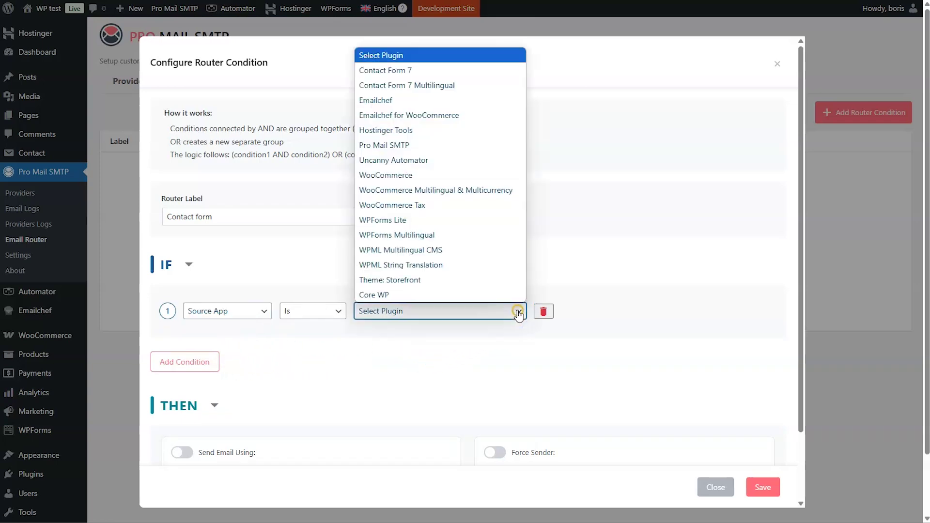
{"action": "left_click", "coordinate": [406, 71]}
Enable Send Email Using in the router's THEN section and select the Gmail provider
{"action": "scroll", "coordinate": [423, 196], "scroll_direction": "down", "scroll_amount": 2}
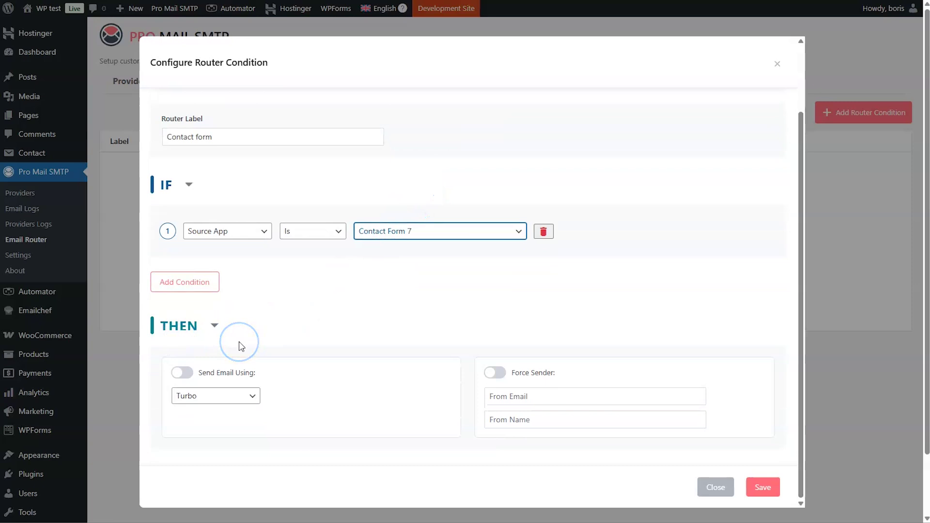
{"action": "left_click", "coordinate": [178, 373]}
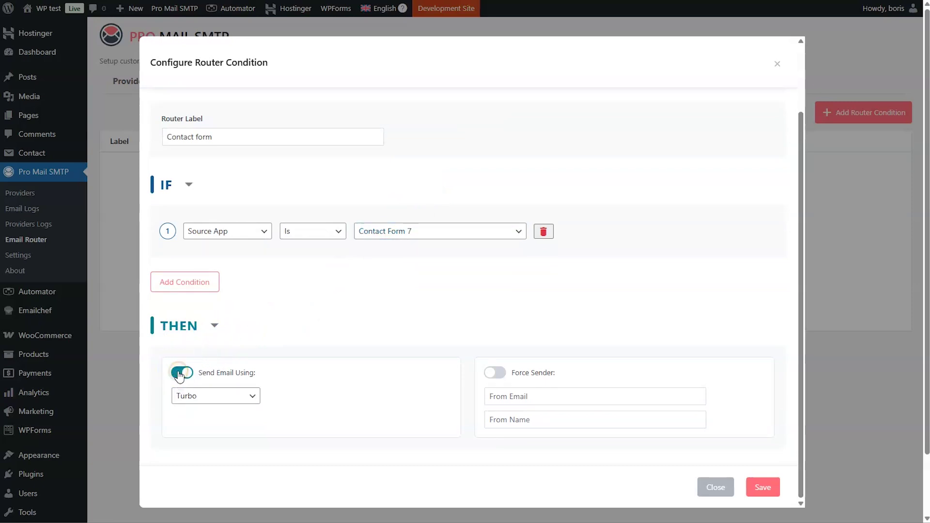
{"action": "left_click", "coordinate": [252, 396]}
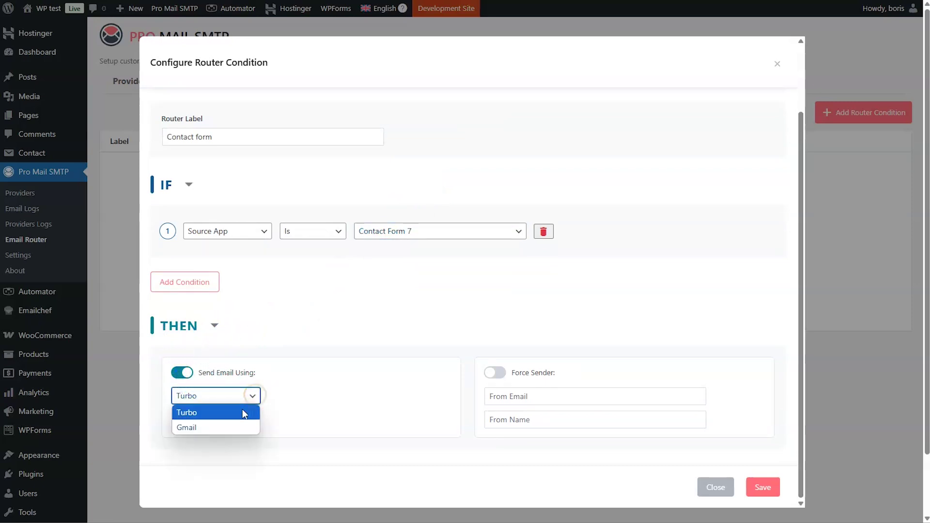
{"action": "left_click", "coordinate": [234, 428]}
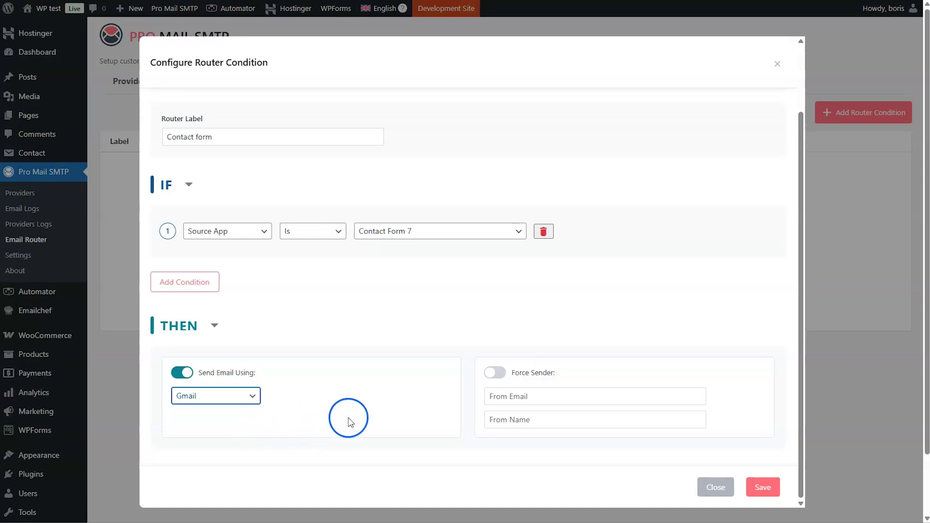
Enable Force Sender for the router condition, entering the sales sender's e-mail address and the From Name "Sales team"
{"action": "left_click", "coordinate": [490, 374]}
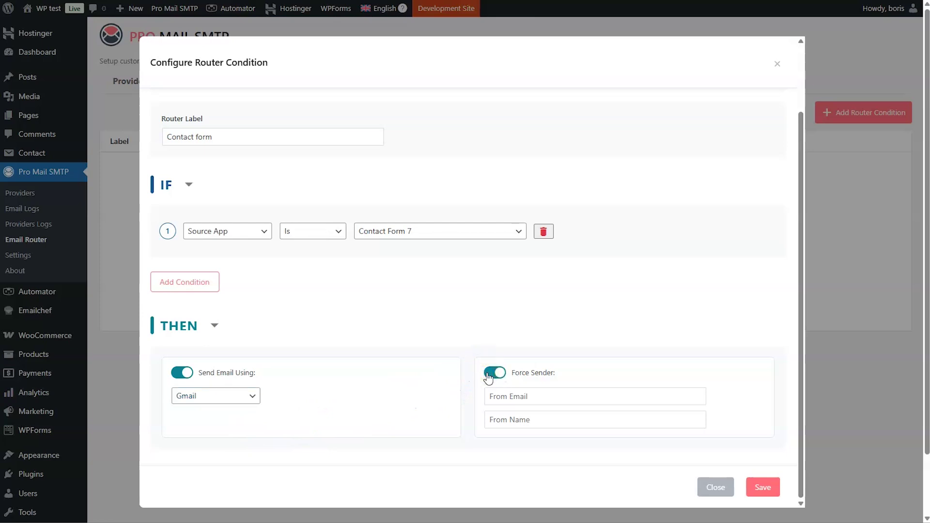
{"action": "left_click", "coordinate": [492, 395]}
{"action": "type", "text": "sales@domain.com"}
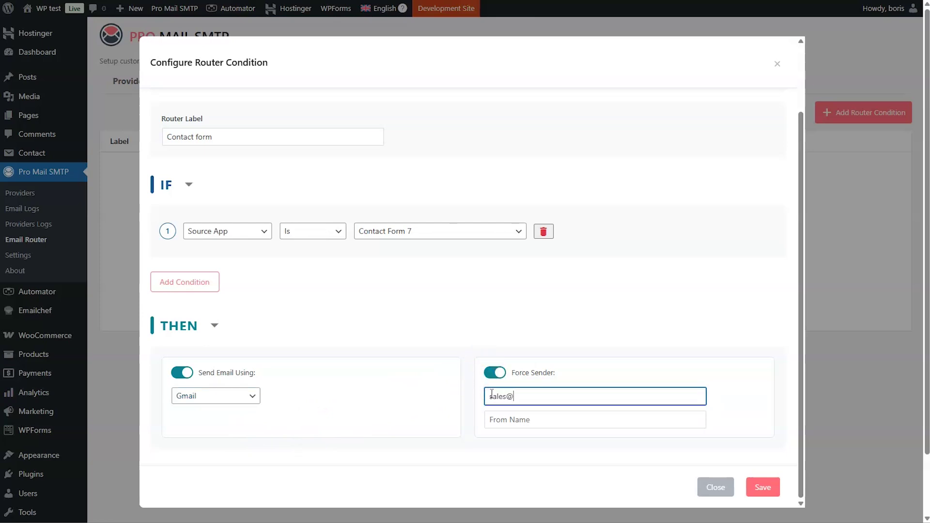
{"action": "left_click", "coordinate": [491, 420]}
{"action": "type", "text": "Sales team"}
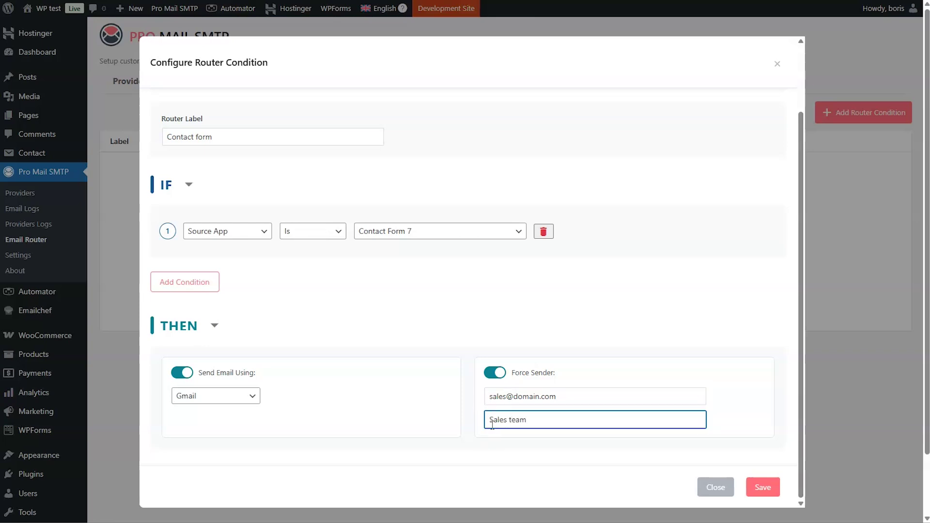
Save the "Contact form" router condition and enable it in the Email Router list
{"action": "left_click", "coordinate": [543, 445]}
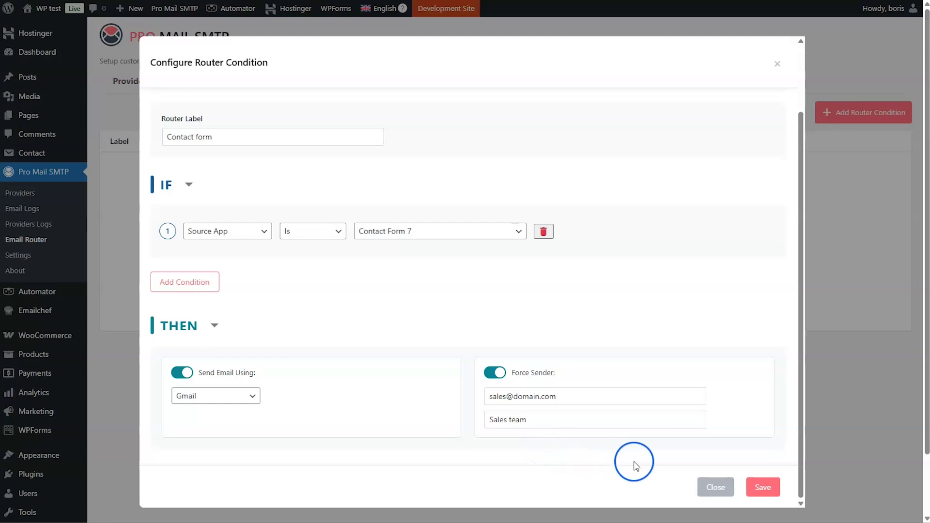
{"action": "left_click", "coordinate": [764, 487]}
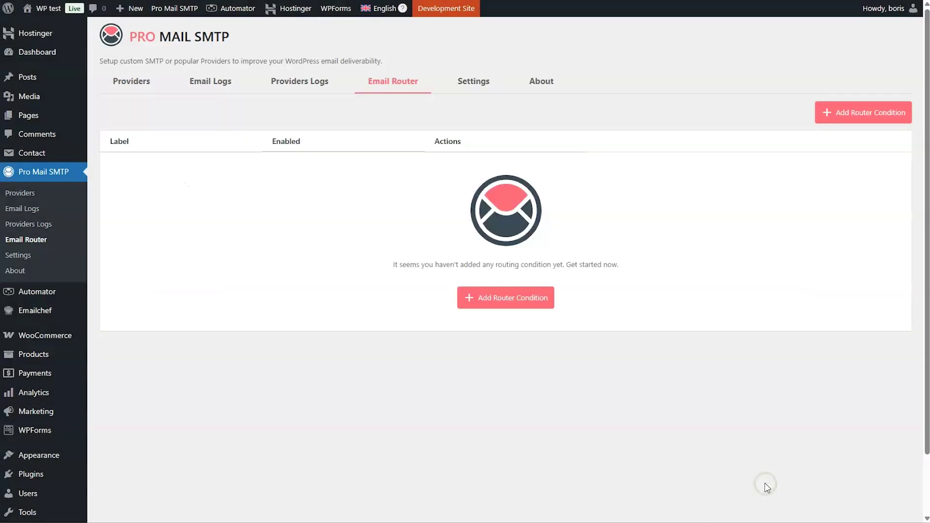
{"action": "left_click", "coordinate": [385, 175]}
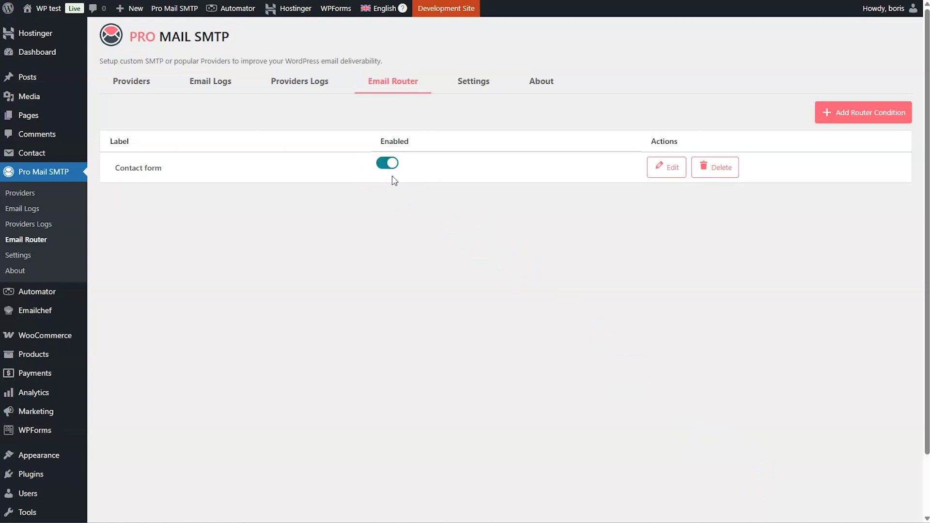
{"action": "left_click", "coordinate": [394, 179]}
Create another email router condition labelled "Lead generation"
{"action": "left_click", "coordinate": [860, 114]}
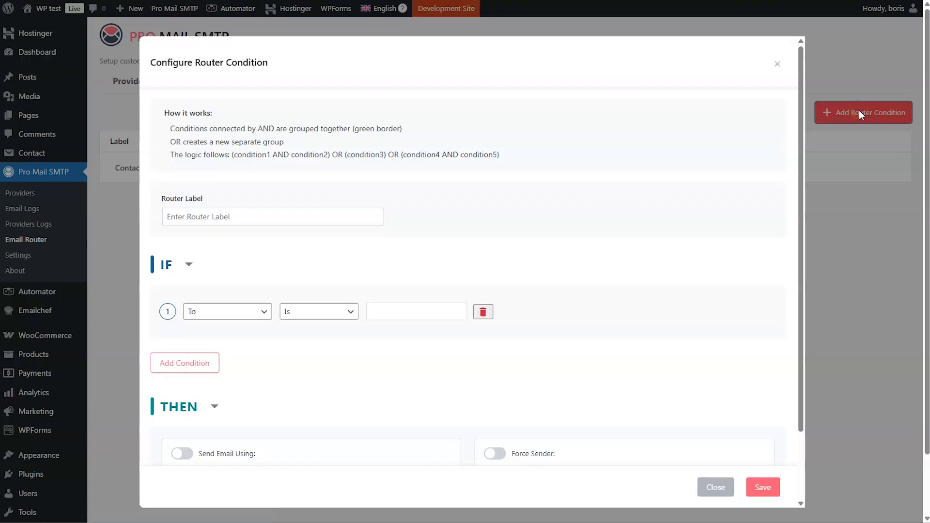
{"action": "left_click", "coordinate": [167, 216]}
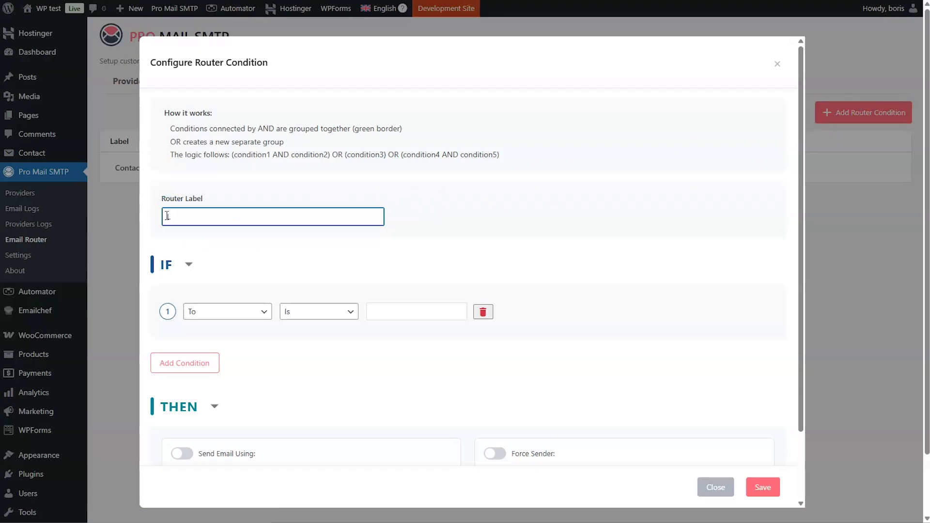
{"action": "type", "text": "Lead generation"}
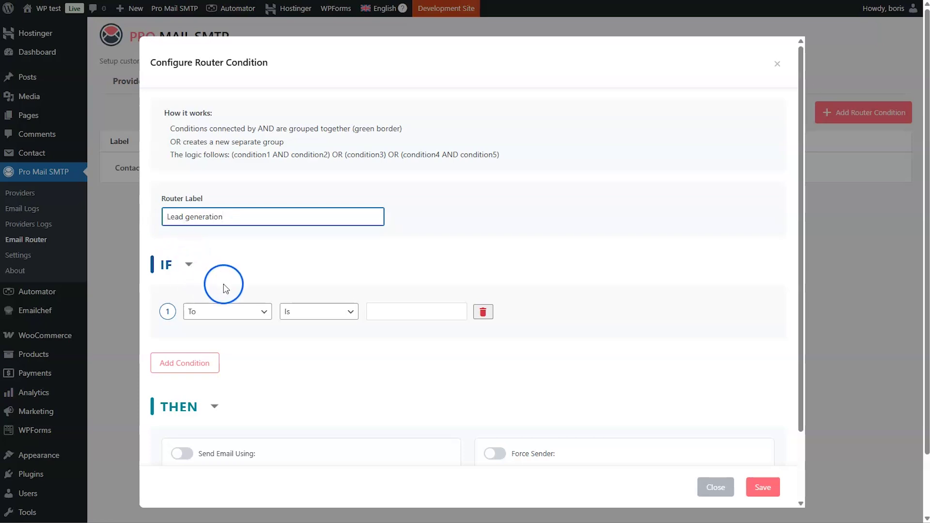
Set the Lead generation router's IF condition to Source App is WPForms Lite
{"action": "left_click", "coordinate": [261, 310]}
{"action": "left_click", "coordinate": [249, 358]}
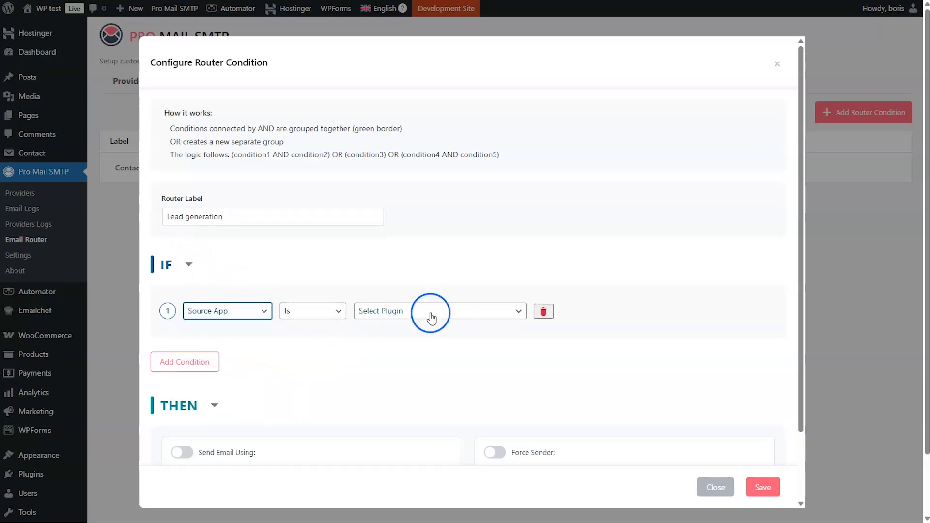
{"action": "left_click", "coordinate": [519, 310]}
{"action": "scroll", "coordinate": [414, 223], "scroll_direction": "down", "scroll_amount": 2}
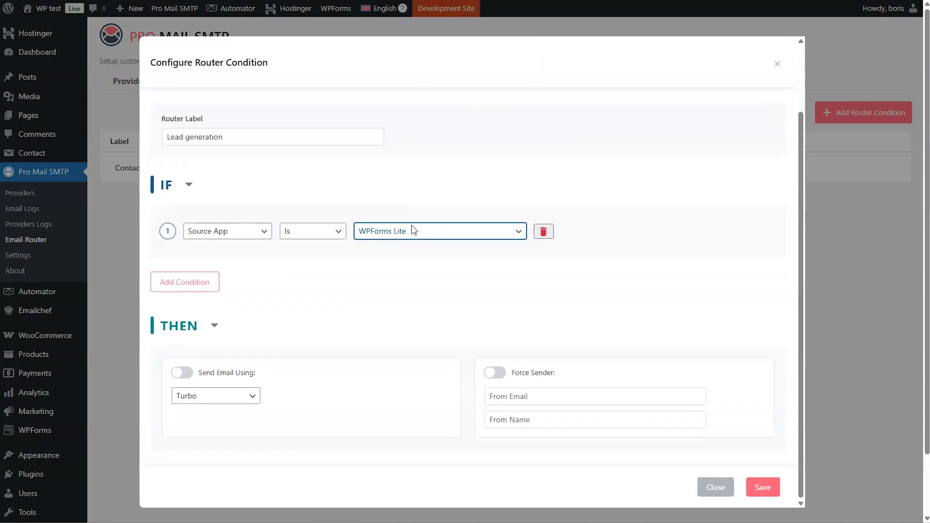
Enable Send Email Using with the Turbo provider, then save the Lead generation condition and enable it in the router list
{"action": "left_click", "coordinate": [182, 373]}
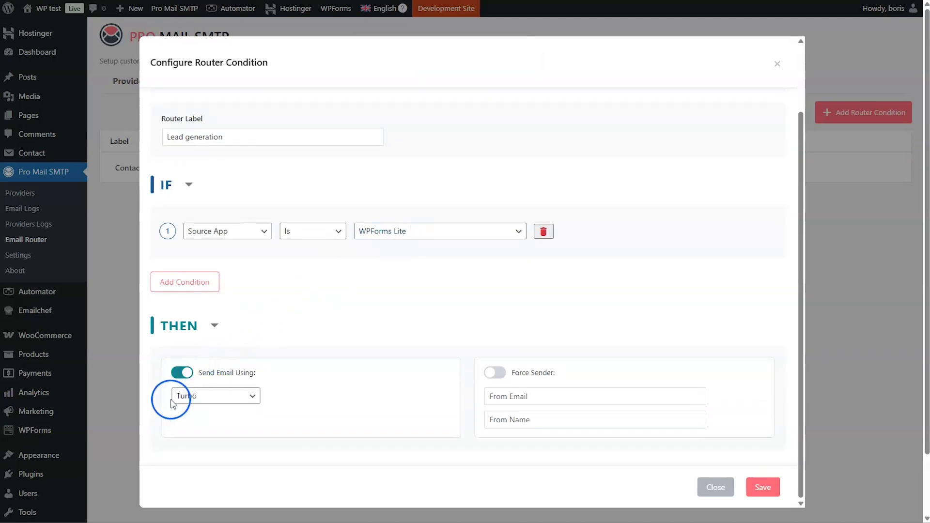
{"action": "left_click", "coordinate": [762, 487]}
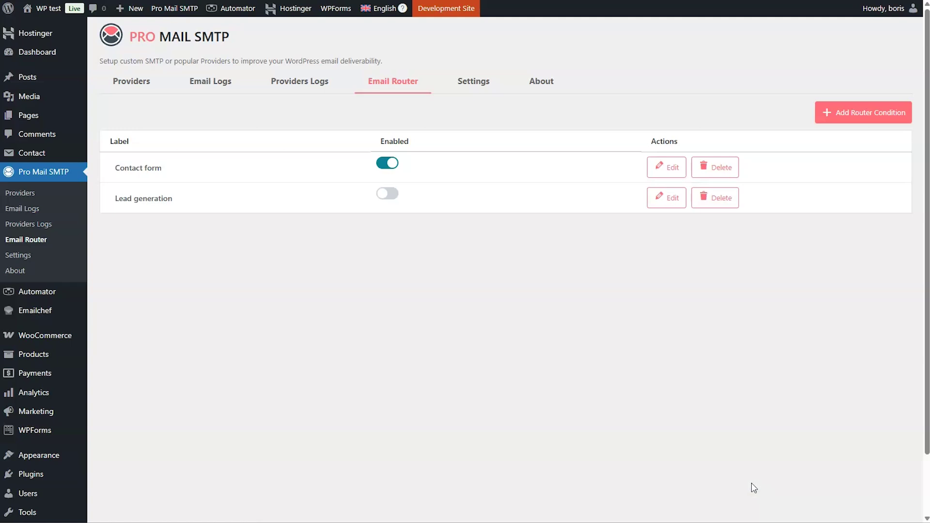
{"action": "left_click", "coordinate": [391, 197]}
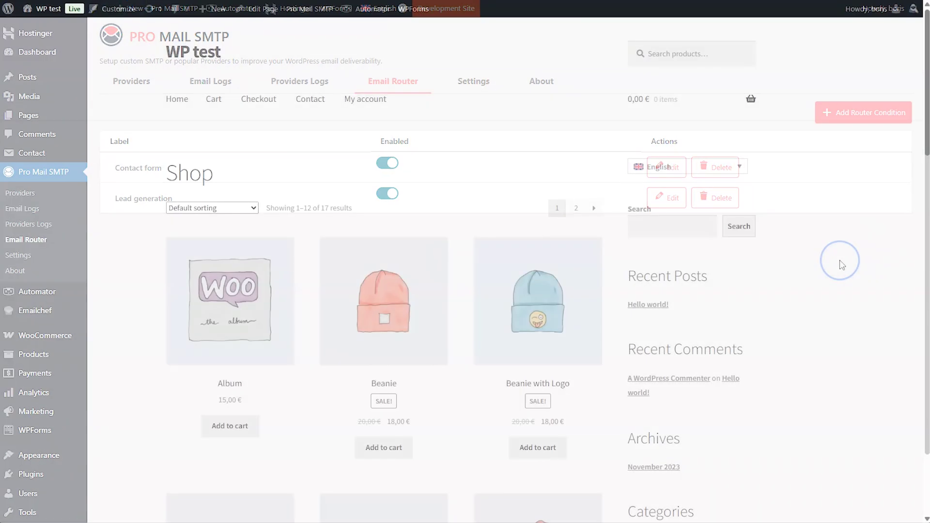
Submit the "Get 20% off" signup form beneath the shop products with the subscriber's first name, last name and e-mail address
{"action": "scroll", "coordinate": [842, 264], "scroll_direction": "down", "scroll_amount": 15}
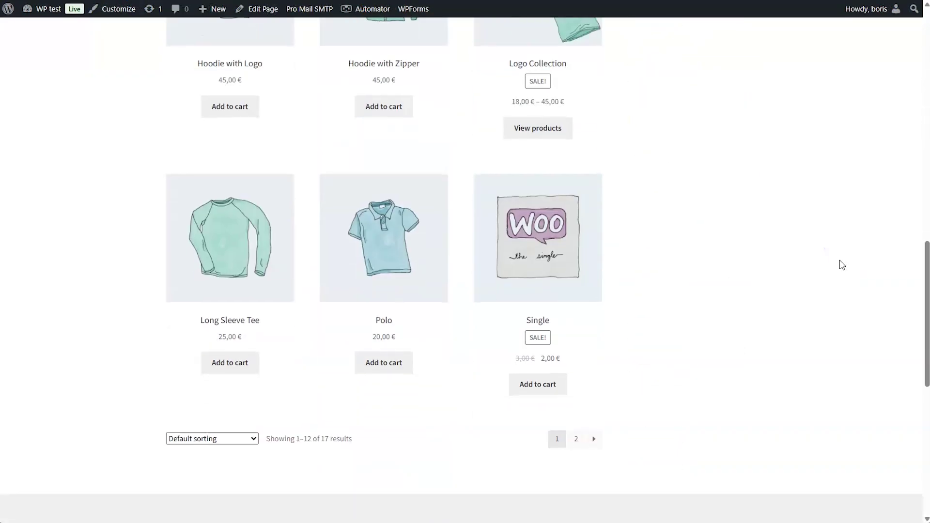
{"action": "scroll", "coordinate": [842, 264], "scroll_direction": "down", "scroll_amount": 8}
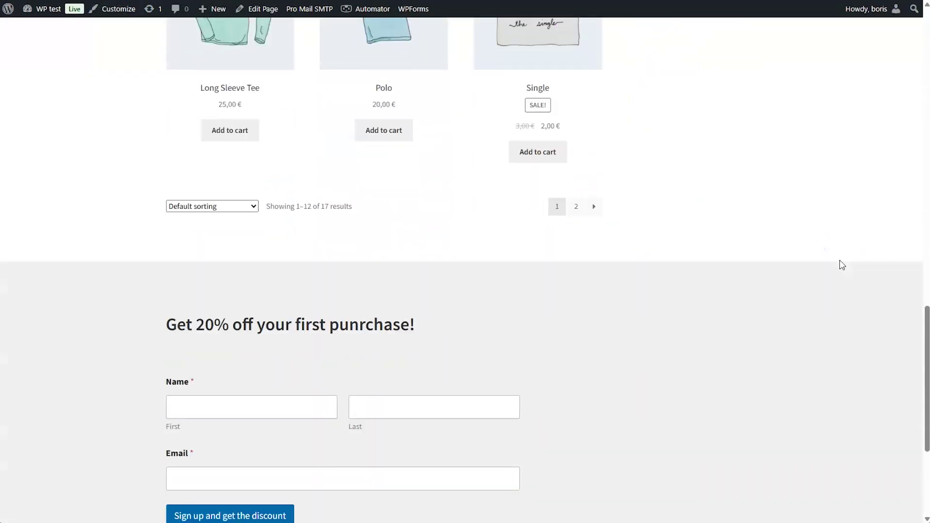
{"action": "left_click", "coordinate": [210, 256]}
{"action": "type", "text": "John"}
{"action": "left_click", "coordinate": [353, 249]}
{"action": "type", "text": "Smith"}
{"action": "left_click", "coordinate": [204, 313]}
{"action": "type", "text": "joh"}
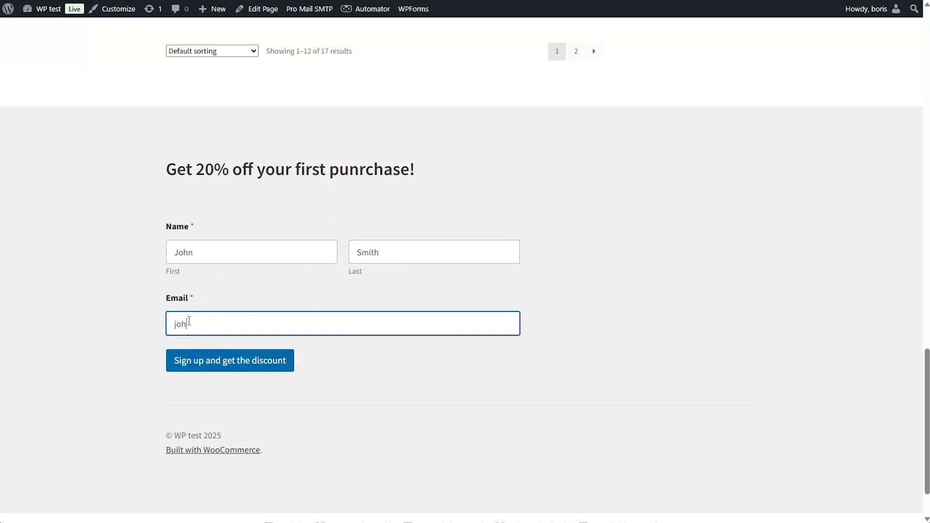
{"action": "left_click", "coordinate": [228, 365]}
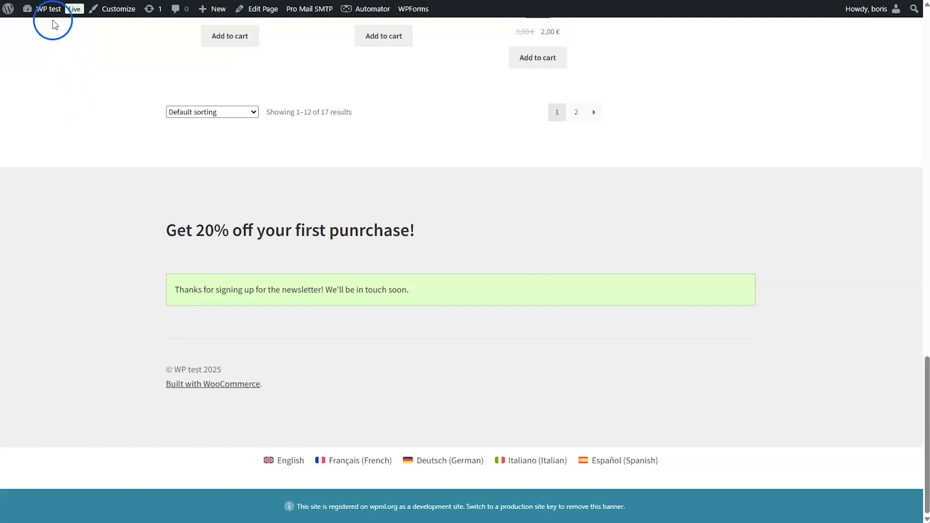
Return to the WordPress admin and check Pro Mail SMTP's Email Logs for the newsletter signup message
{"action": "mouse_move", "coordinate": [48, 8]}
{"action": "left_click", "coordinate": [38, 27]}
{"action": "left_click", "coordinate": [42, 211]}
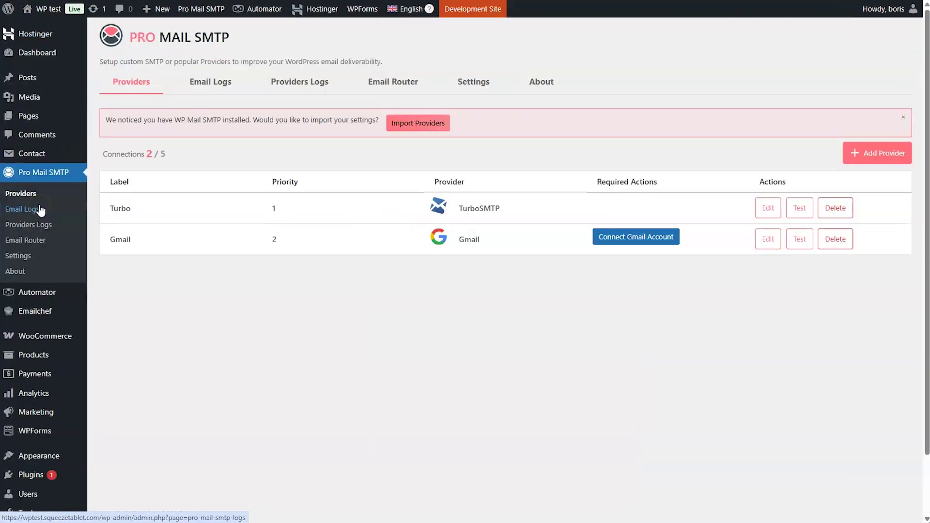
{"action": "left_click", "coordinate": [219, 85]}
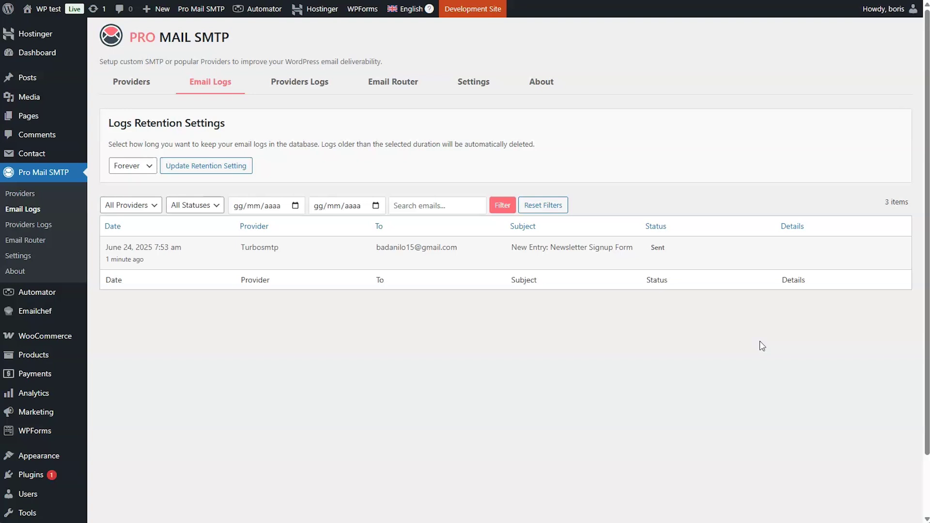
Review the Turbo entries in Providers Logs and filter the logs by the Gmail provider
{"action": "left_click", "coordinate": [298, 84]}
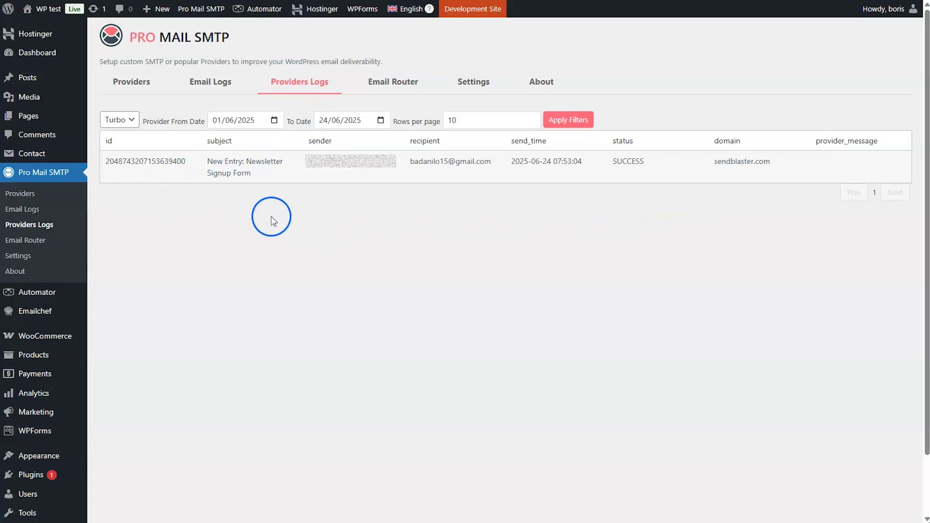
{"action": "left_click", "coordinate": [129, 121]}
{"action": "left_click", "coordinate": [123, 149]}
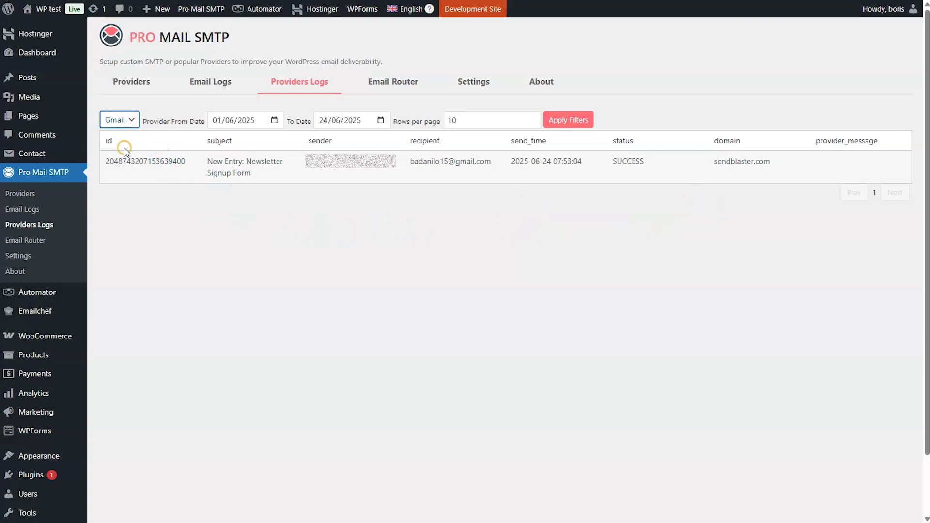
{"action": "left_click", "coordinate": [576, 122]}
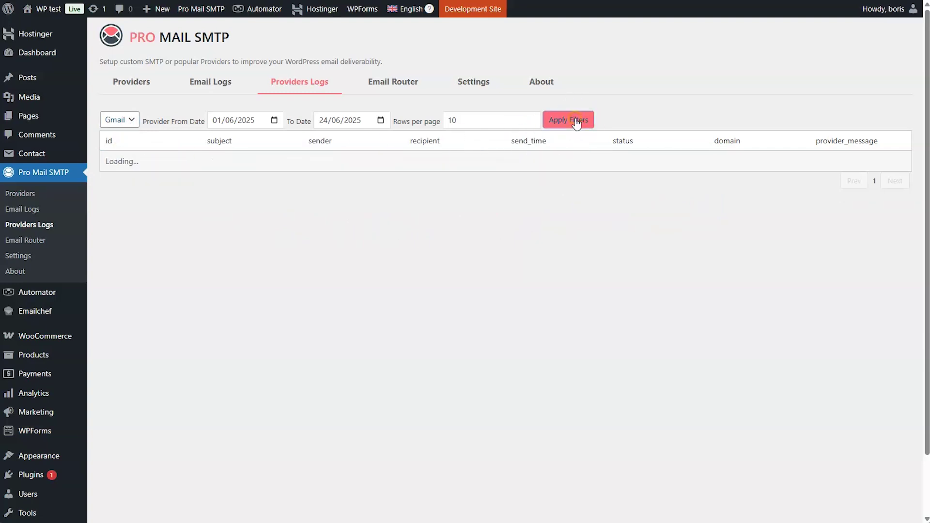